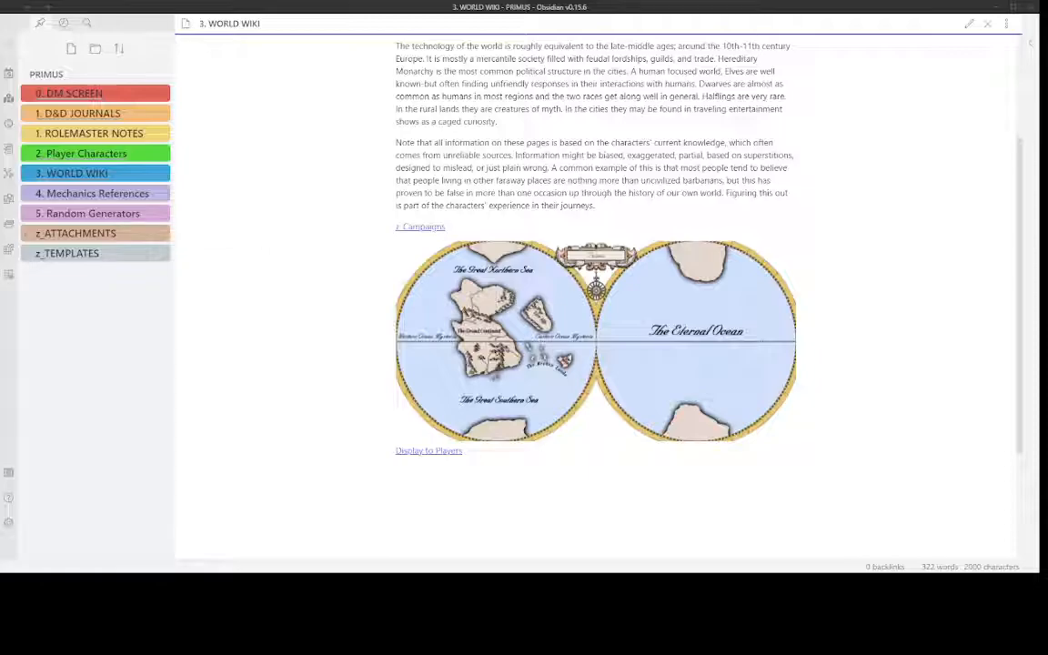
- Open the settings of the Initiative Tracker community plugin
click(8, 521)
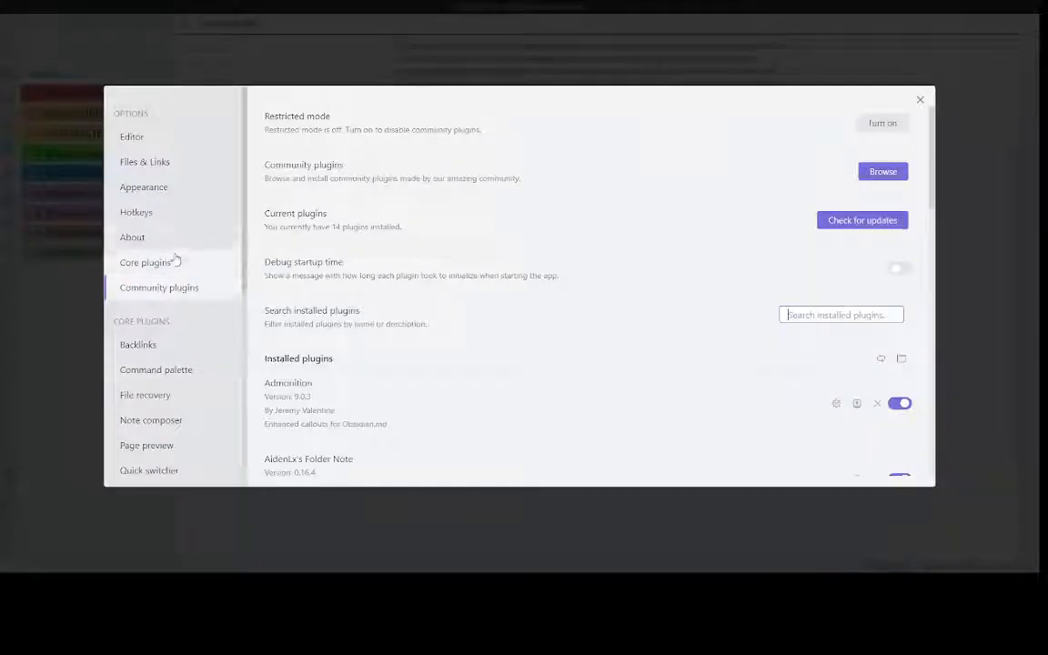
scroll(176, 261, down, 5)
scroll(176, 261, down, 1)
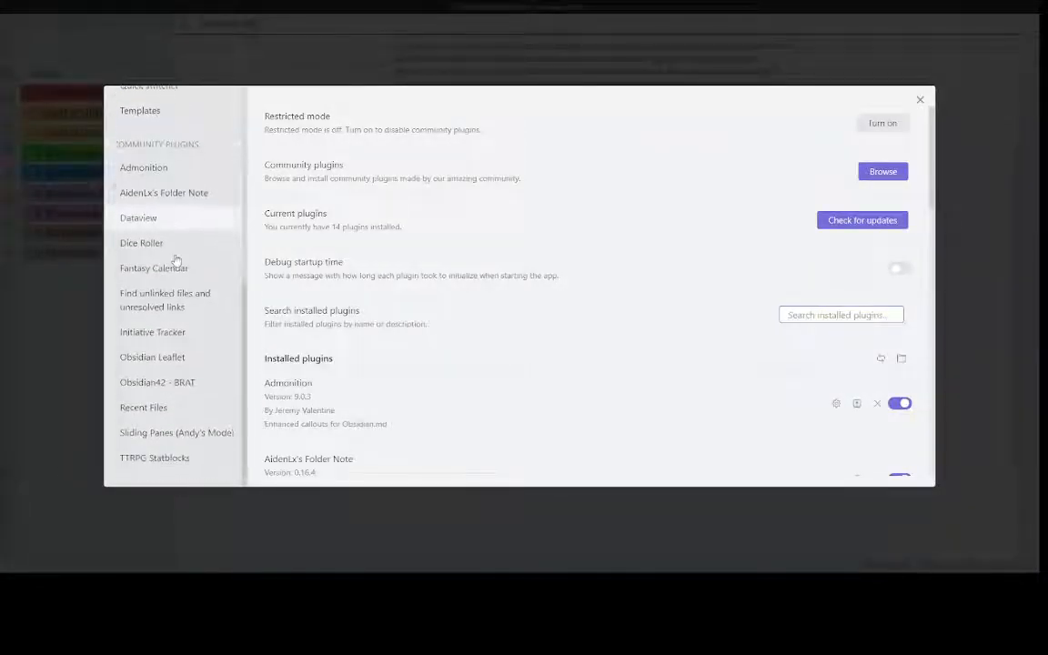
click(168, 342)
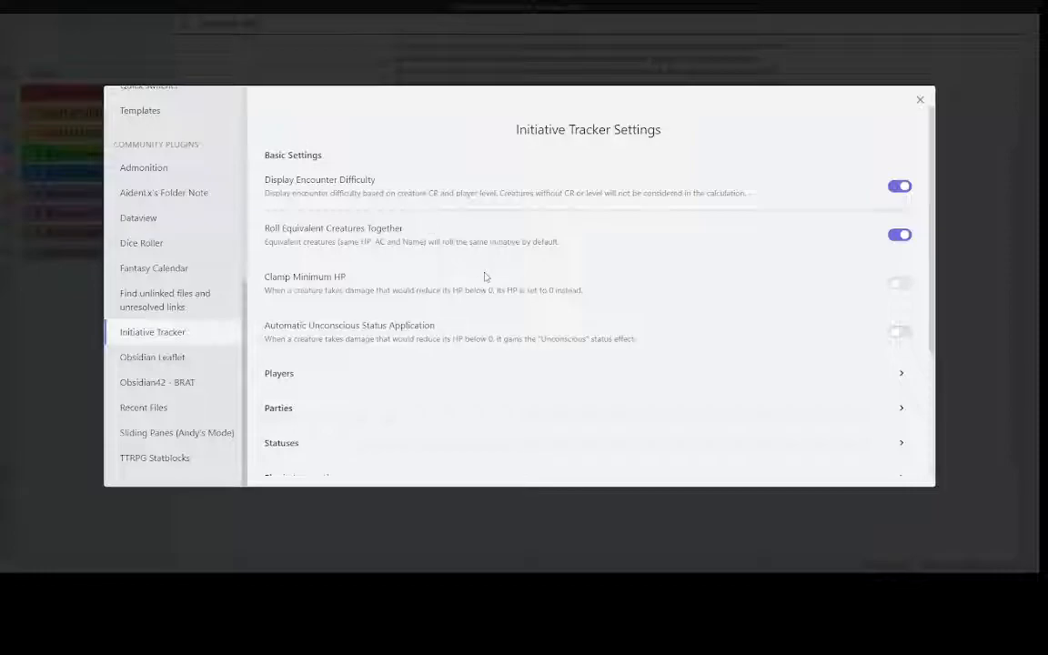
- Expand the Players section of the Initiative Tracker settings and review the listed players
scroll(484, 276, down, 3)
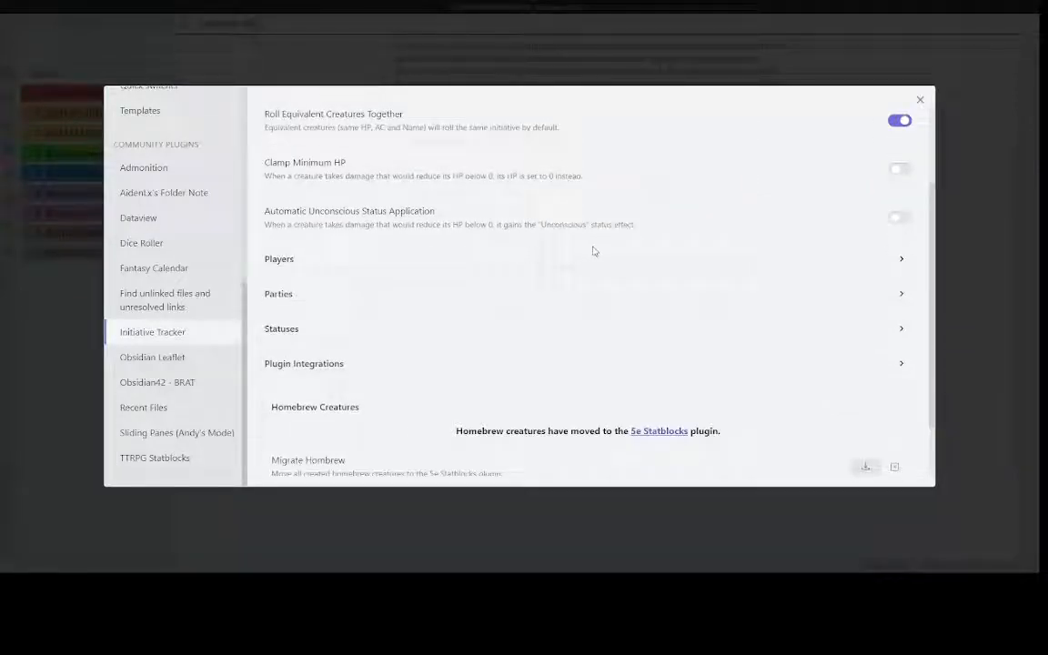
click(901, 262)
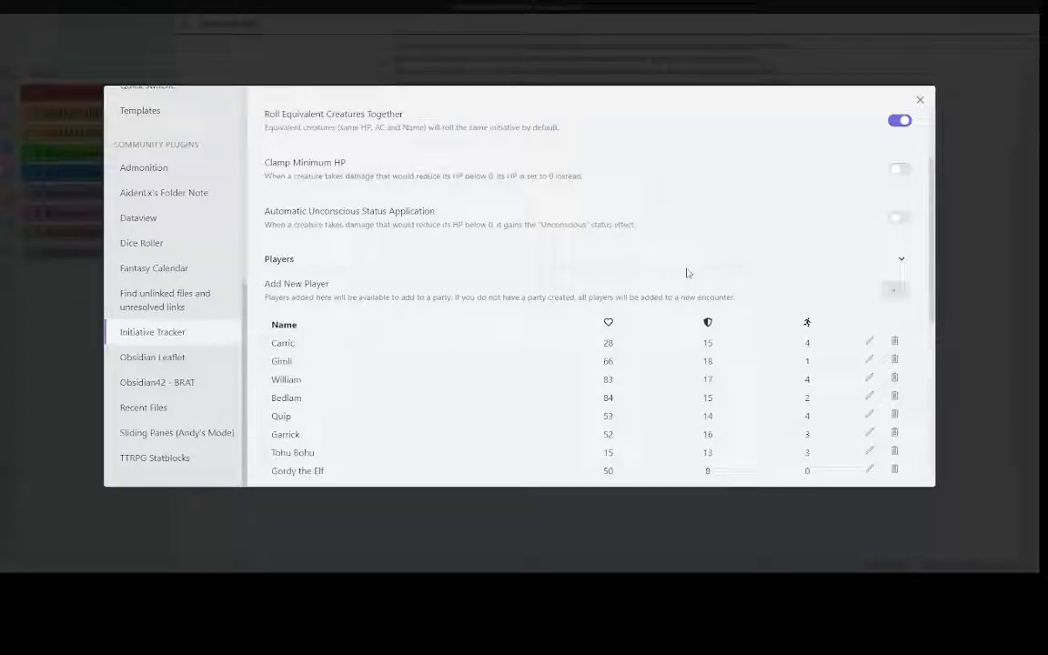
scroll(491, 224, down, 1)
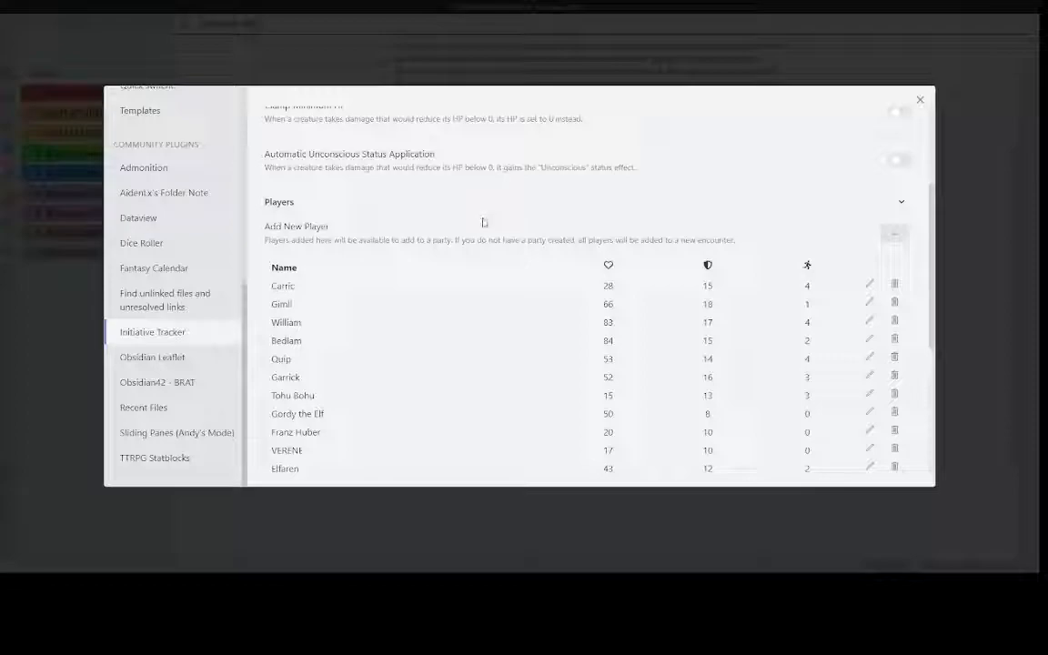
scroll(468, 311, down, 2)
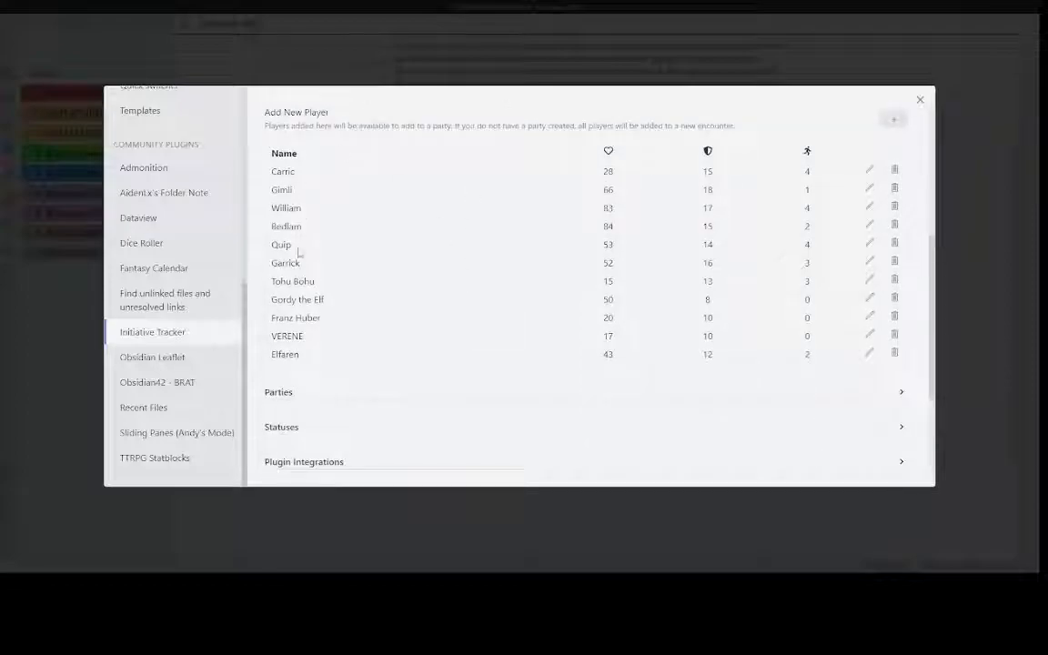
scroll(444, 300, up, 2)
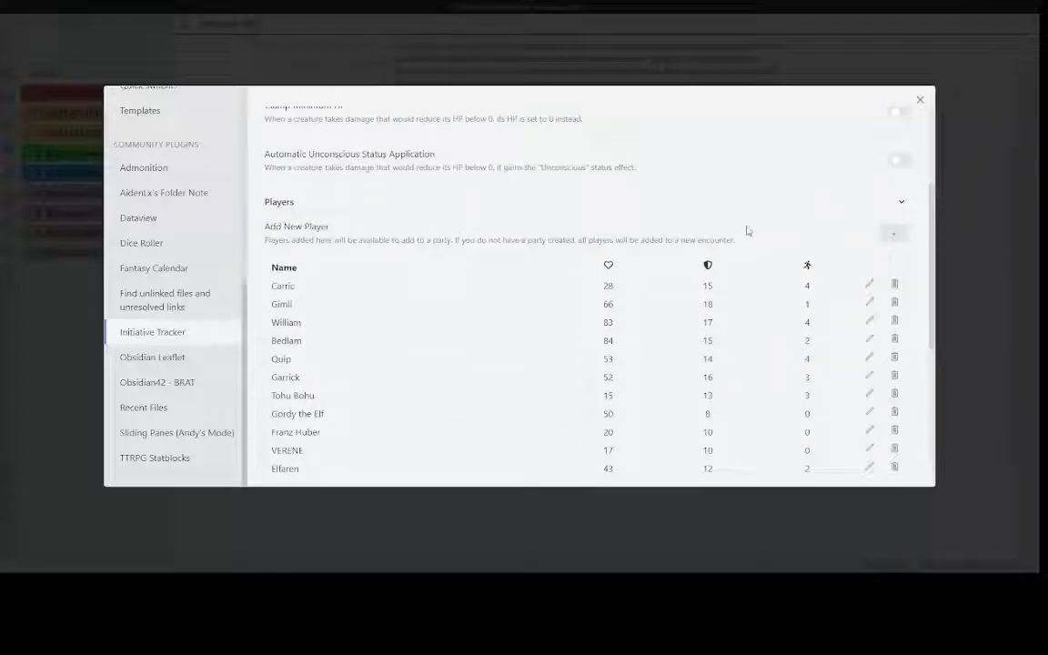
- Add a new player named Fighter A with level 3, 40 max hit points, armor class 1 and initiative modifier 15
click(894, 238)
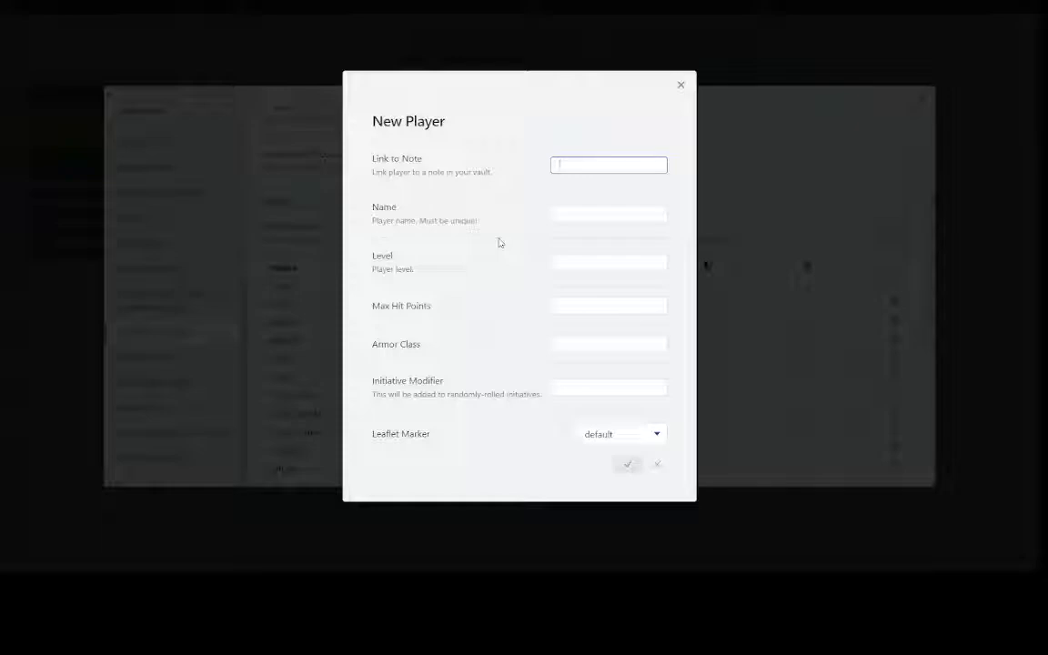
click(563, 214)
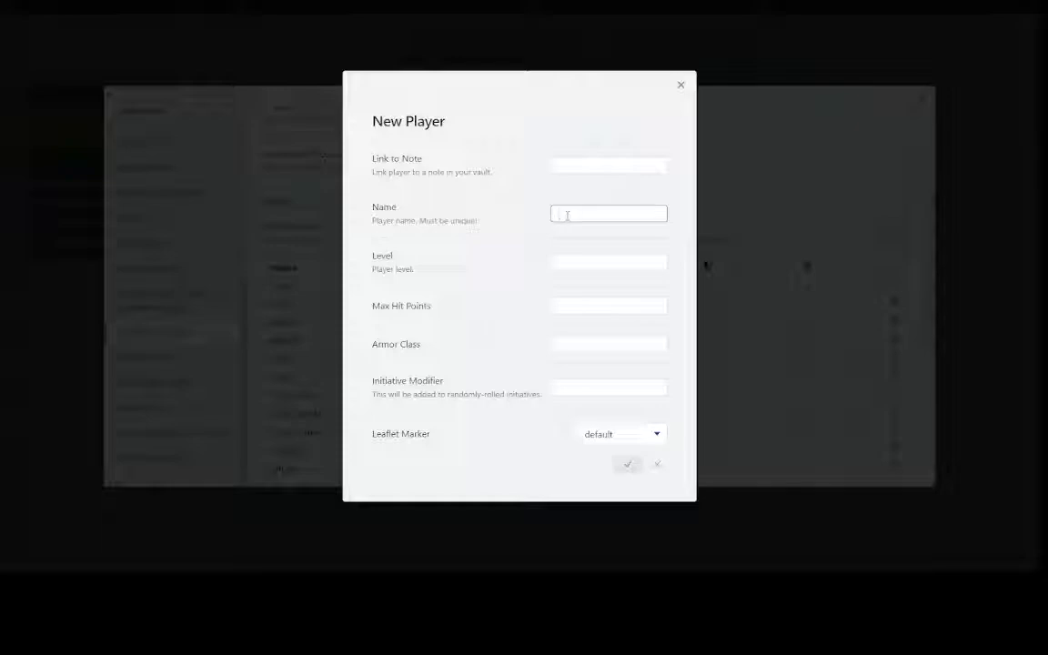
text(Fighter A)
key(Tab)
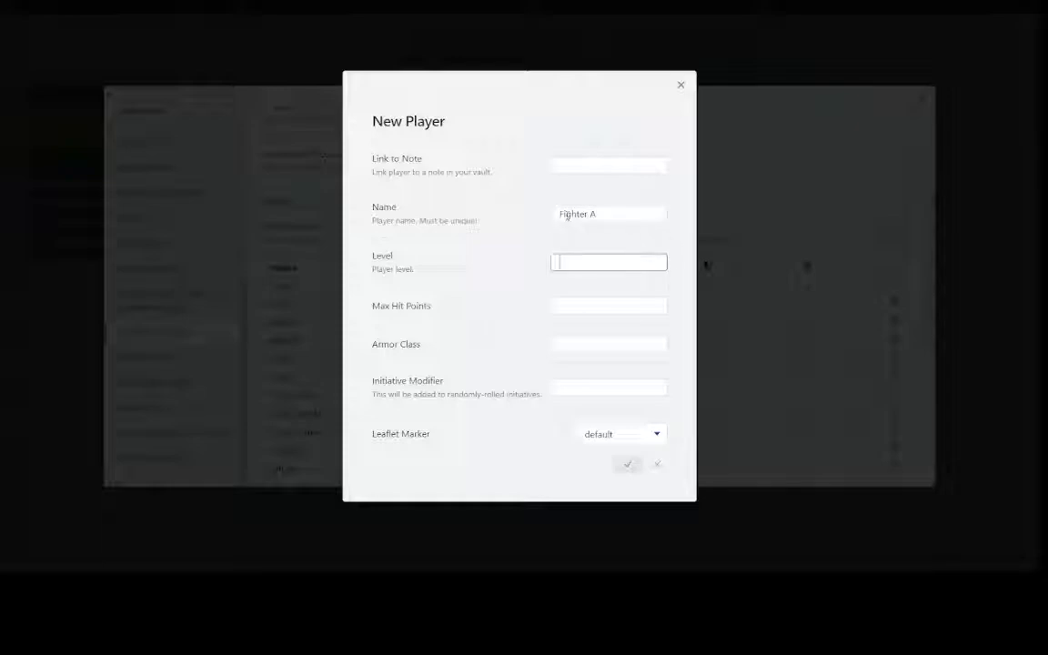
text(3)
key(Tab)
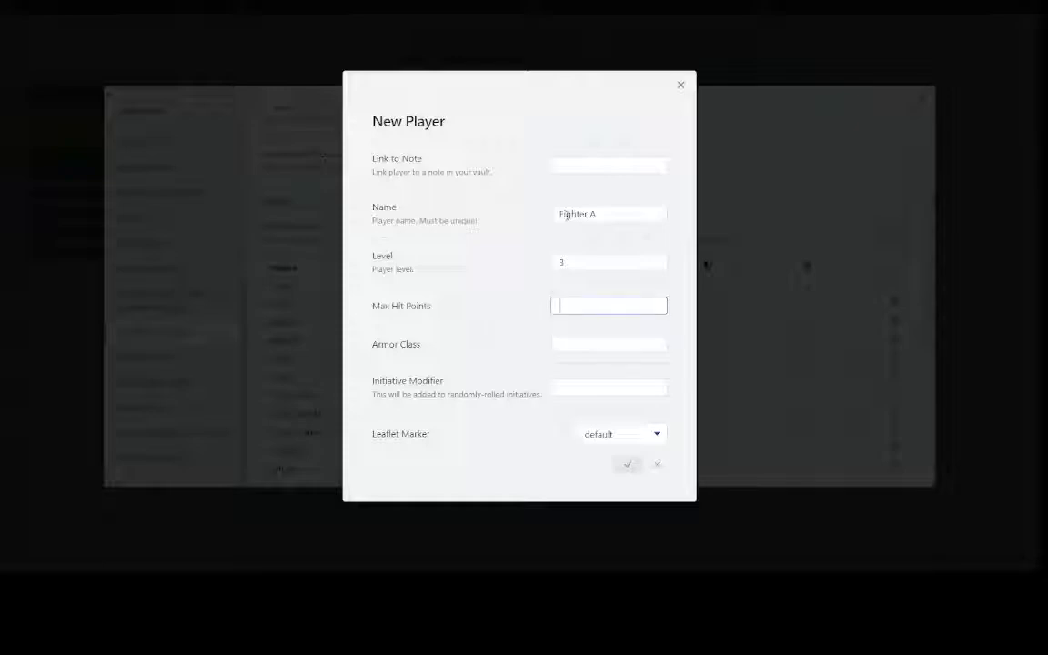
text(40)
key(Tab)
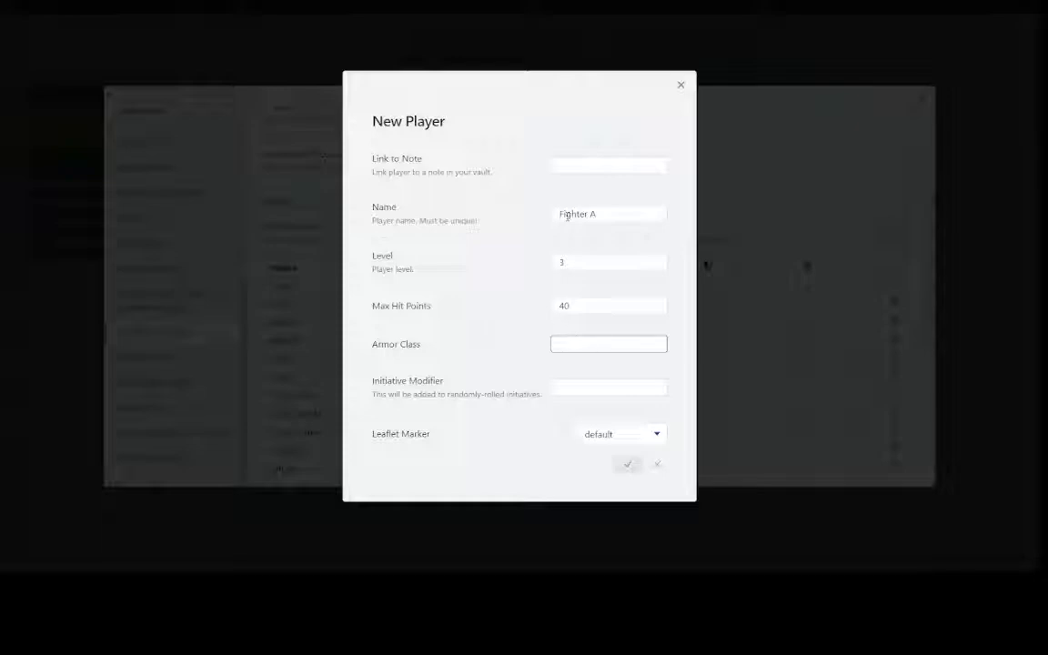
text(1)
key(Tab)
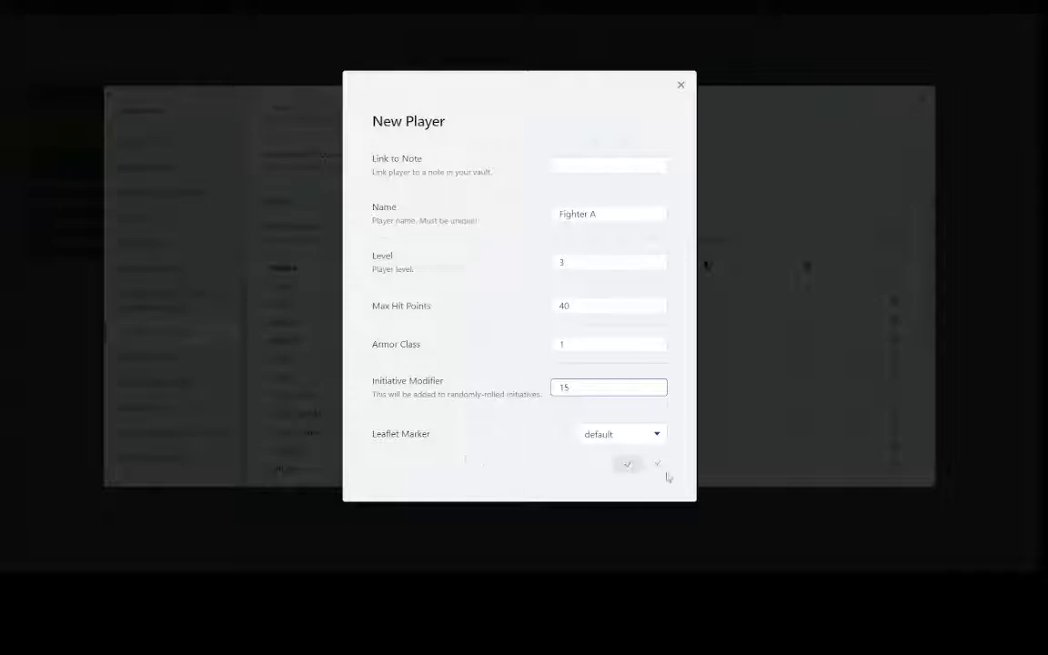
click(626, 465)
- Check the Fighter A entry in the player list and collapse the Players section
scroll(488, 320, down, 5)
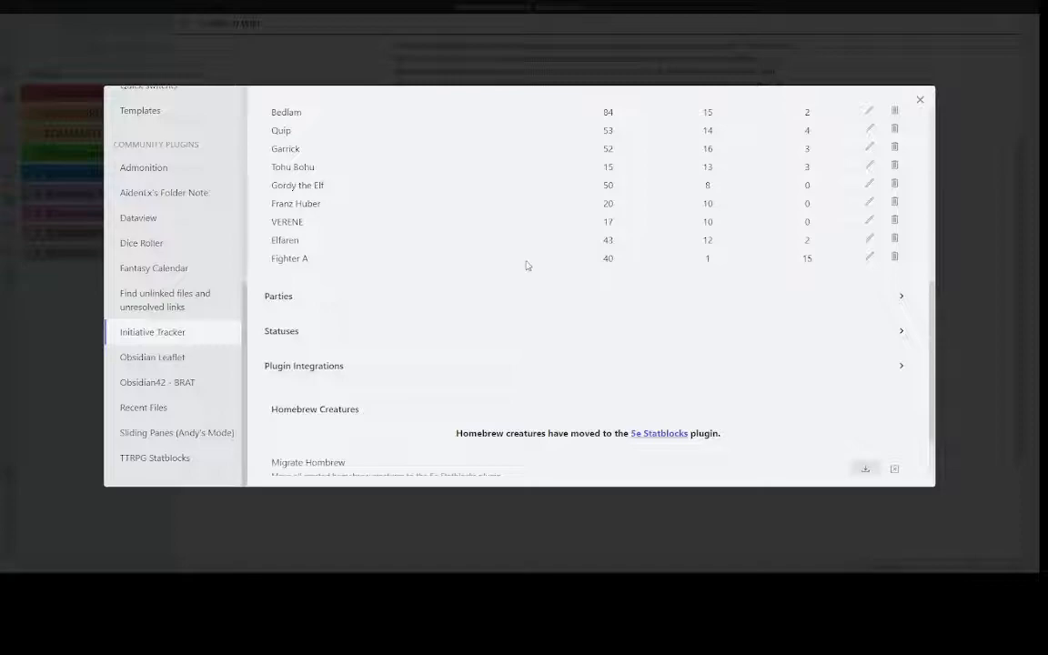
scroll(629, 279, up, 1)
scroll(612, 323, up, 1)
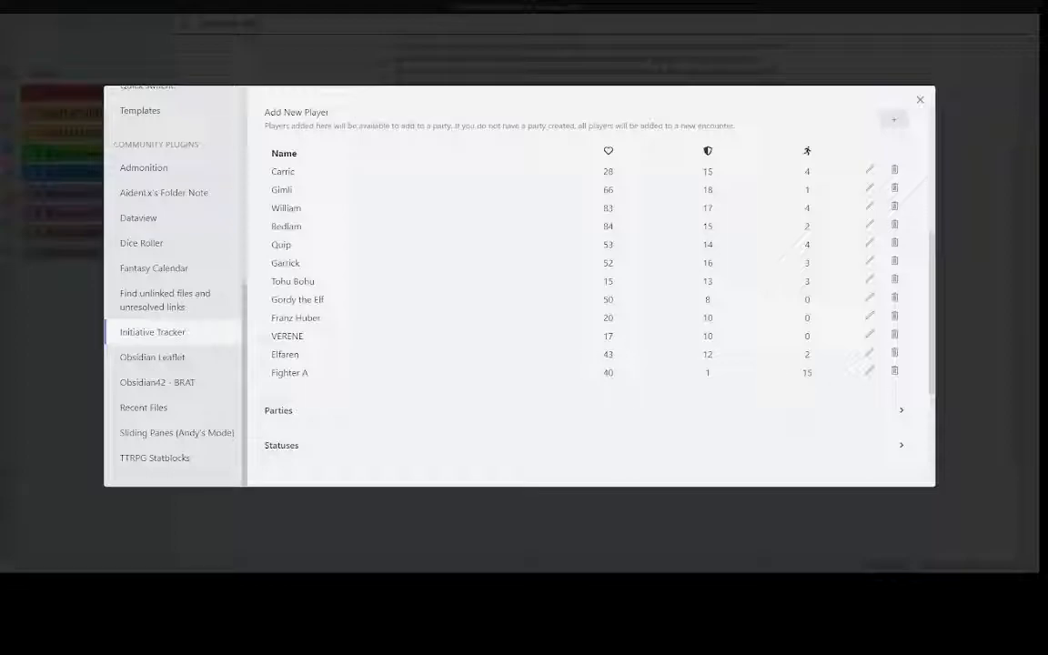
scroll(376, 315, down, 1)
scroll(376, 316, up, 3)
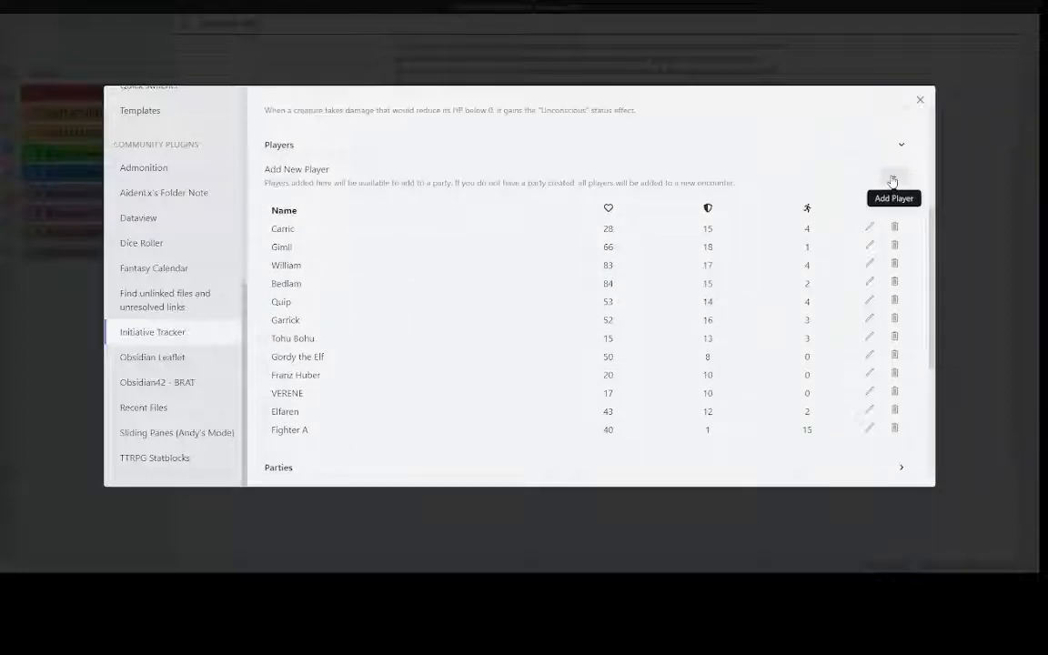
click(901, 145)
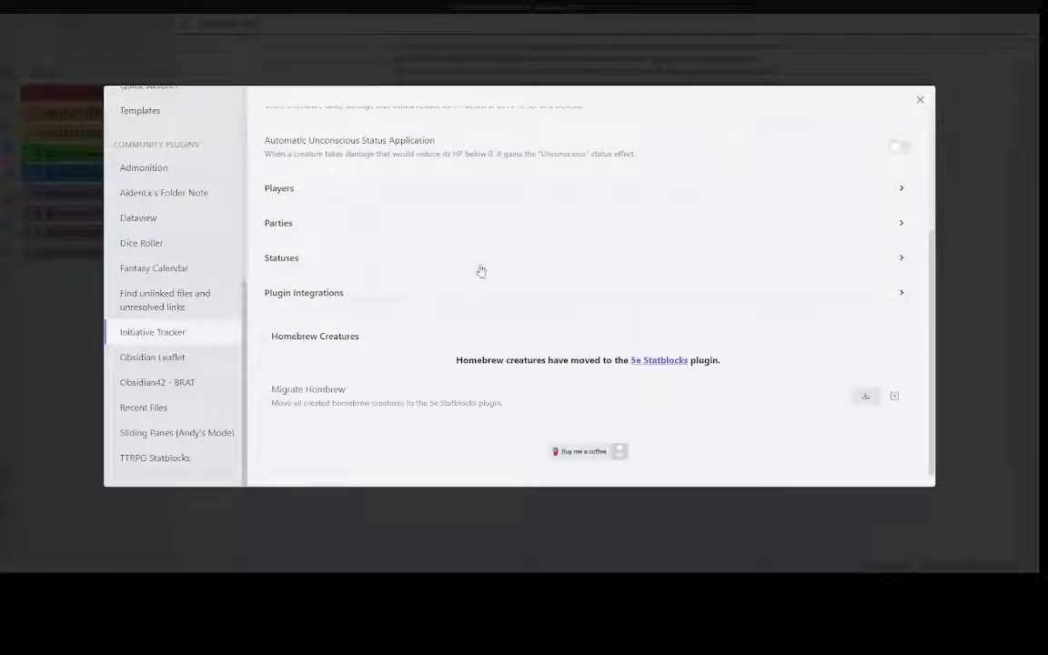
- Expand the Parties section and review the default party setting and the existing parties
click(901, 224)
scroll(528, 304, down, 1)
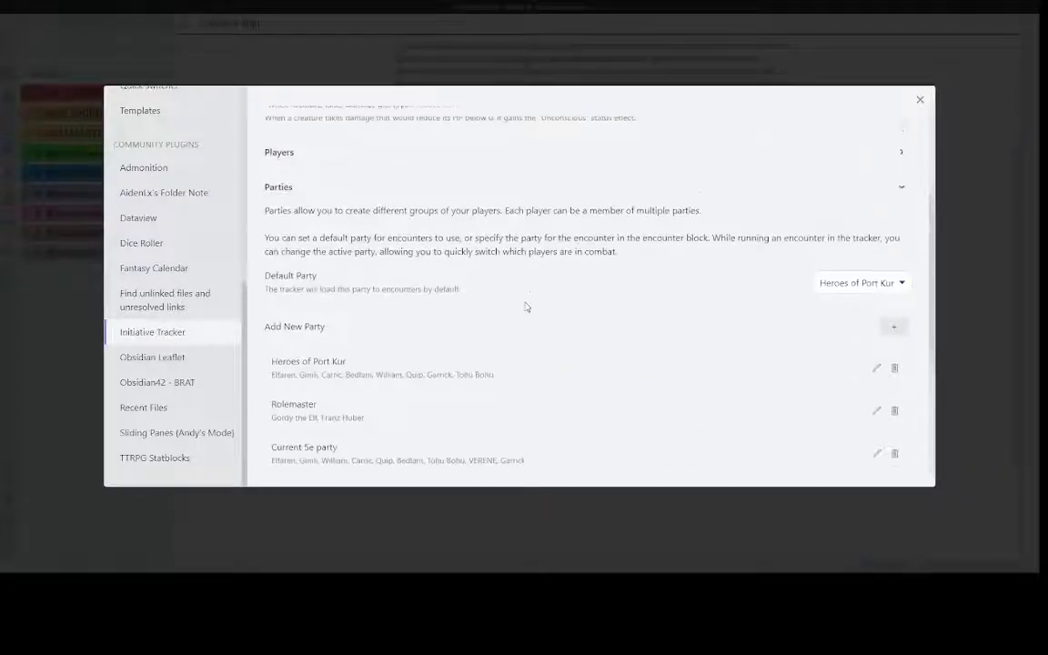
scroll(534, 304, down, 1)
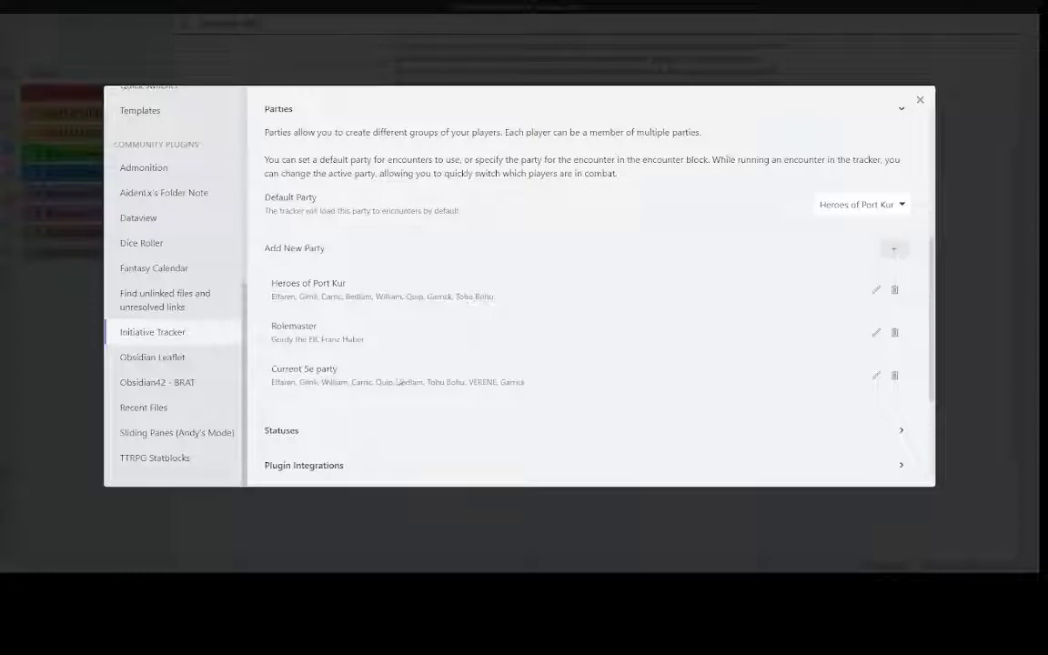
scroll(616, 353, up, 3)
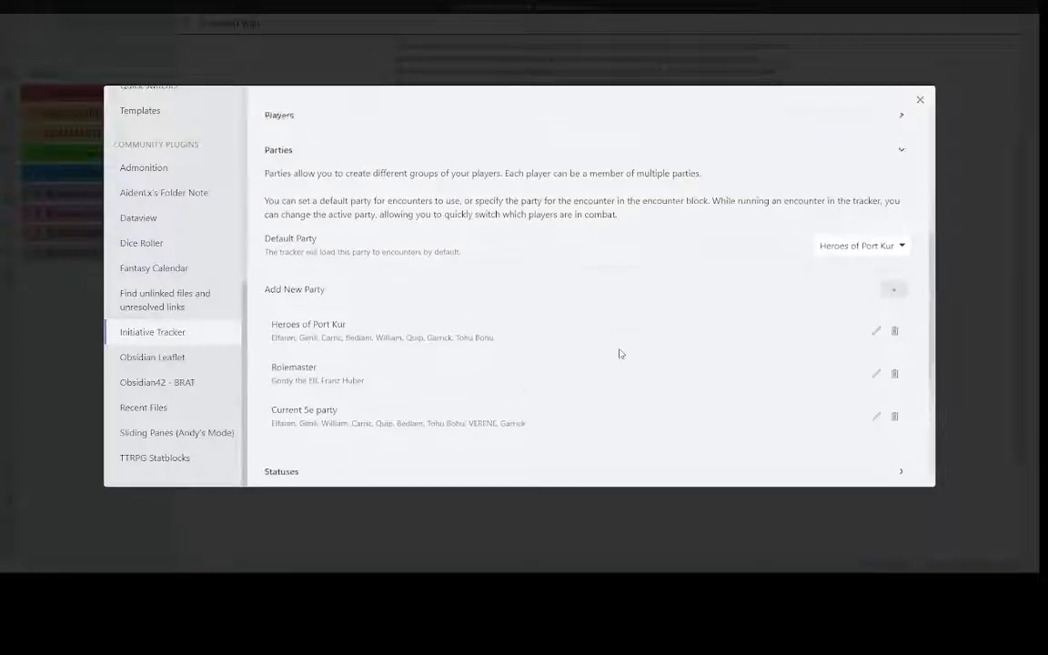
scroll(619, 352, down, 1)
scroll(618, 353, down, 1)
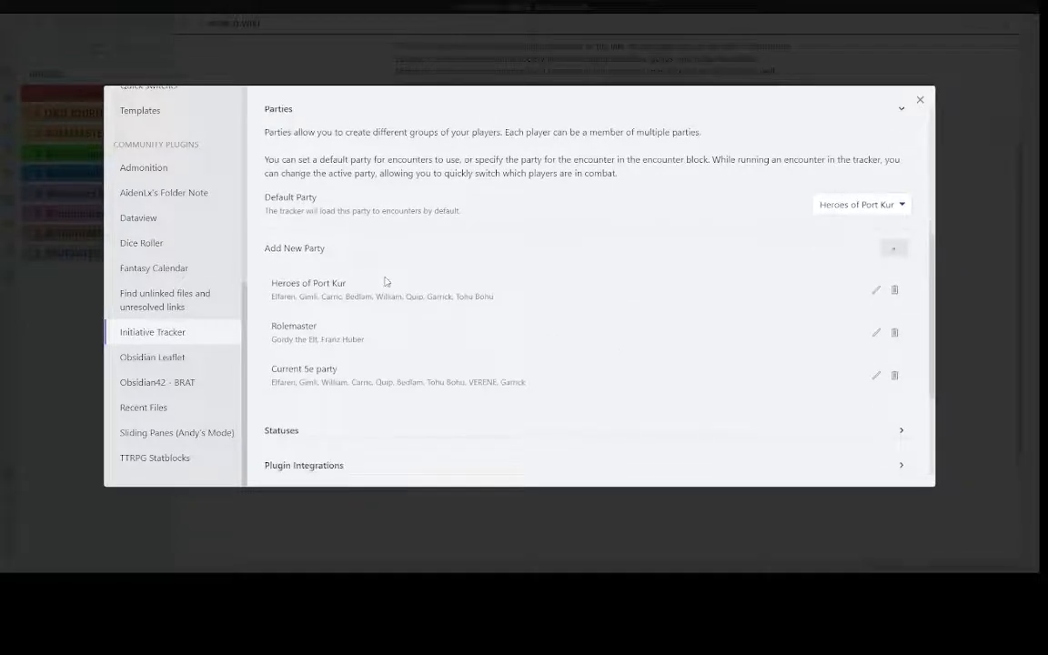
- Create a new party named Rolemaster video with Fighter A as its member
click(890, 254)
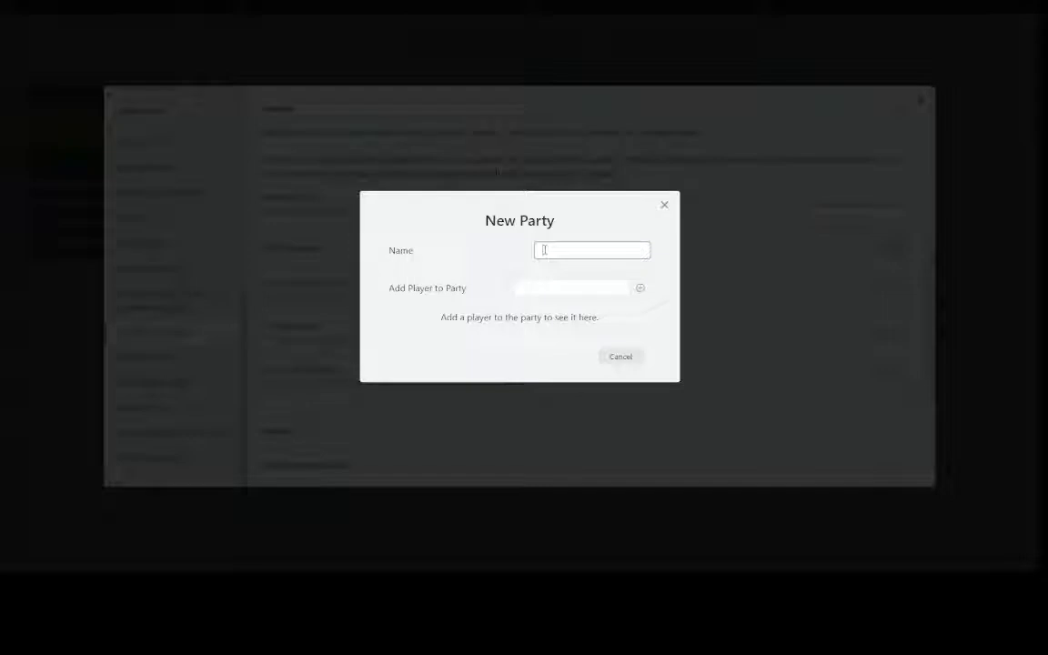
text(Rolemaster video)
click(530, 288)
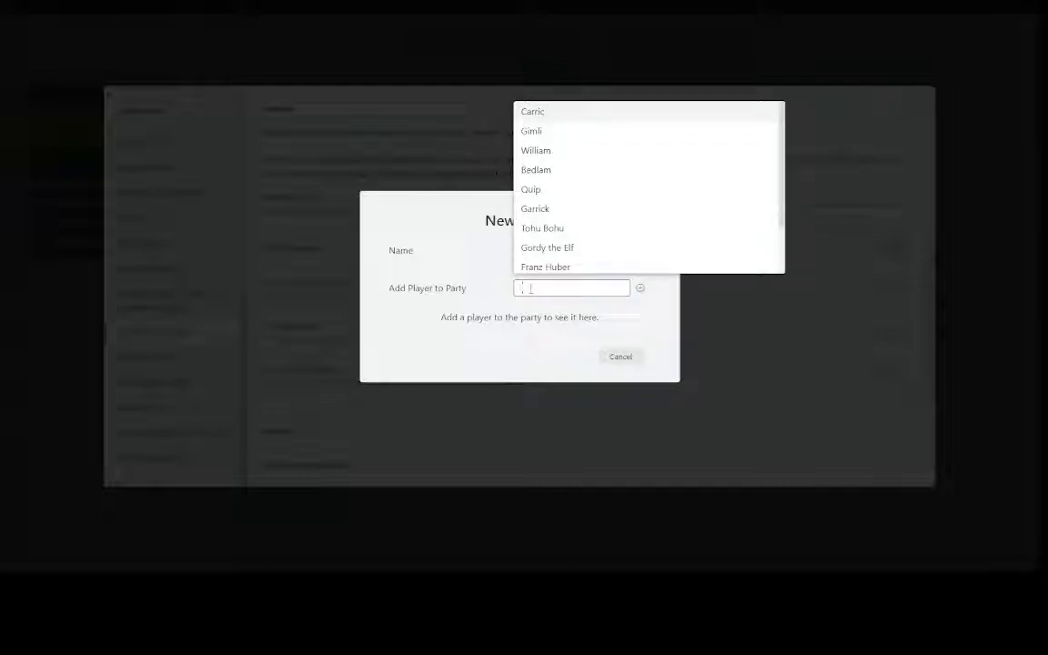
scroll(554, 227, down, 2)
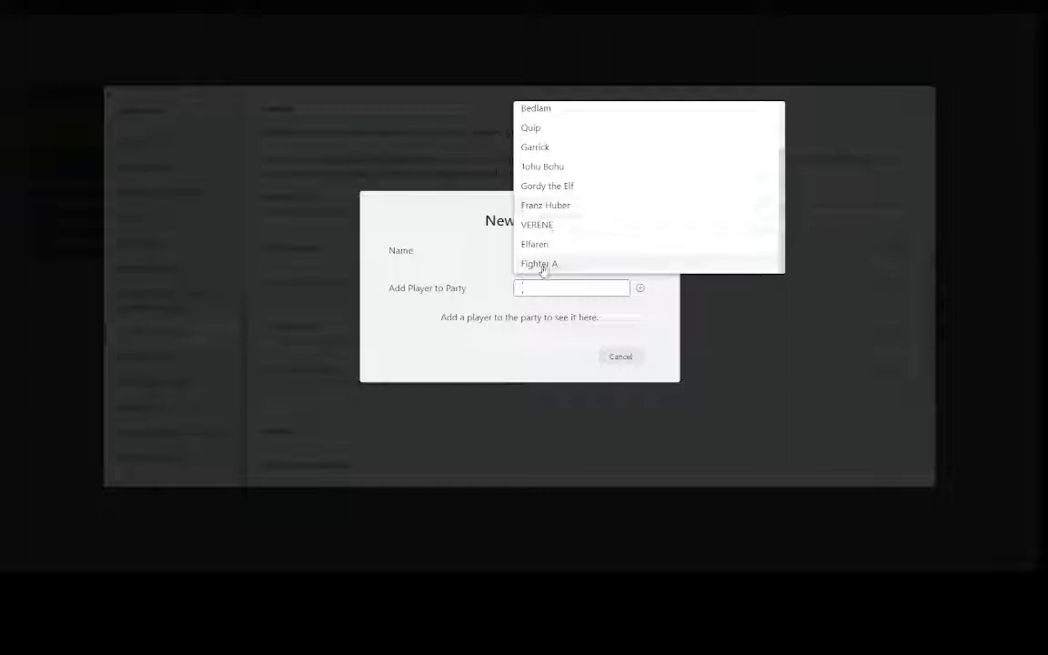
click(541, 264)
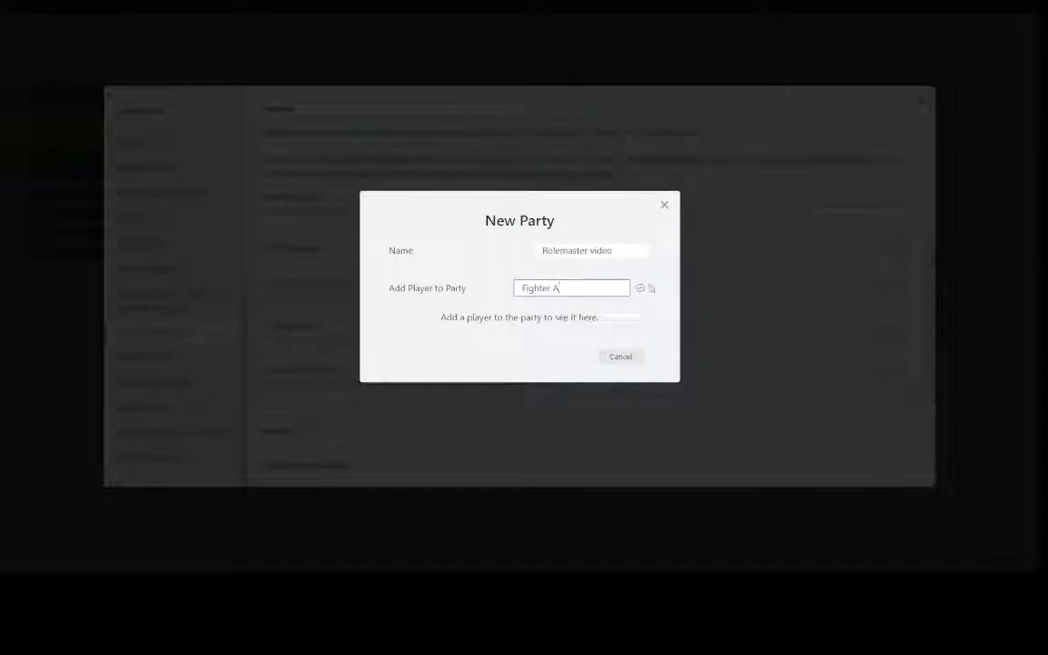
click(640, 290)
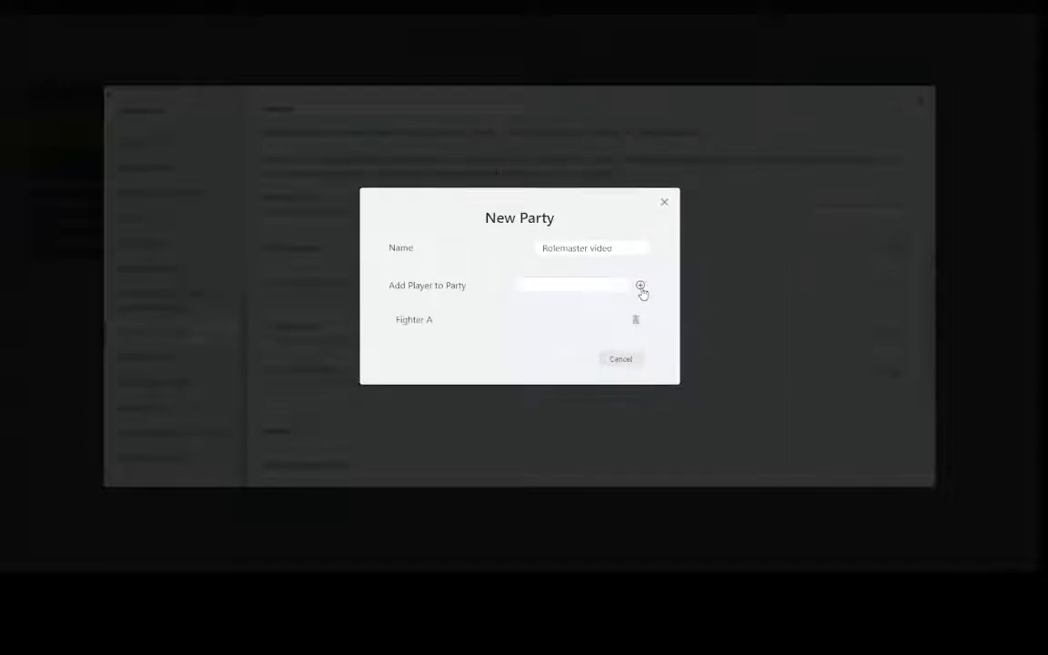
click(664, 202)
- Check the Rolemaster video party in the parties list and close the settings
scroll(639, 351, down, 3)
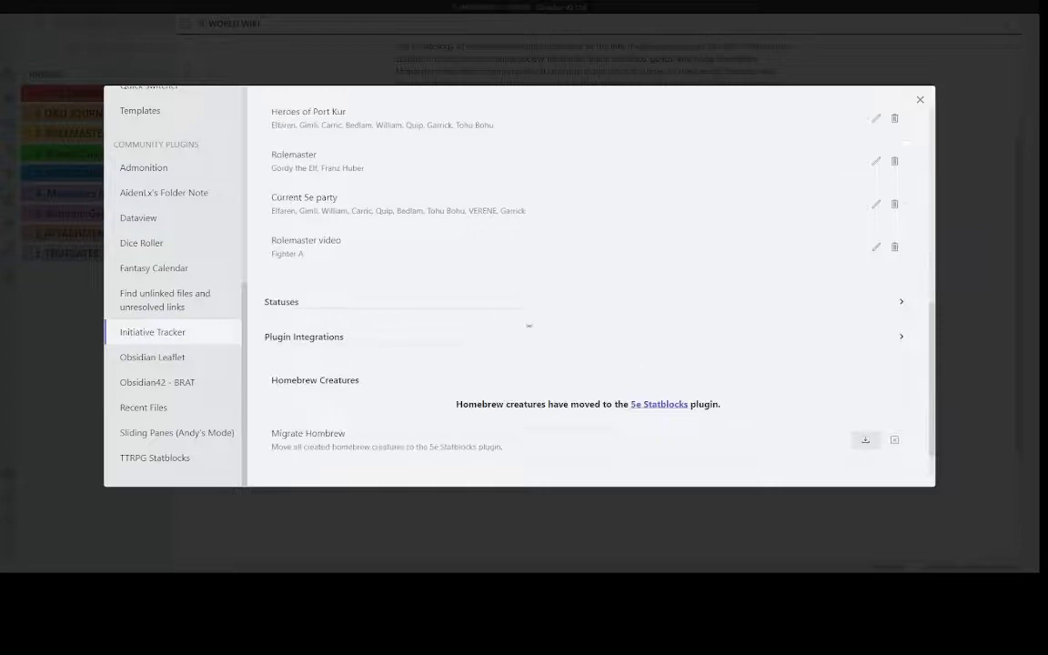
scroll(466, 306, up, 2)
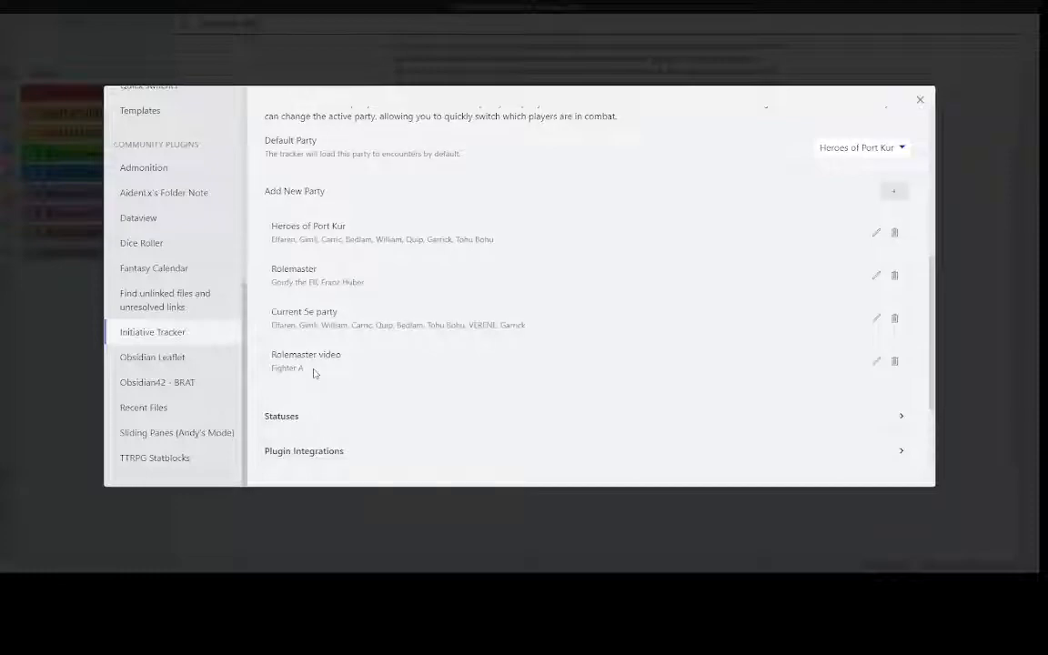
scroll(788, 173, up, 3)
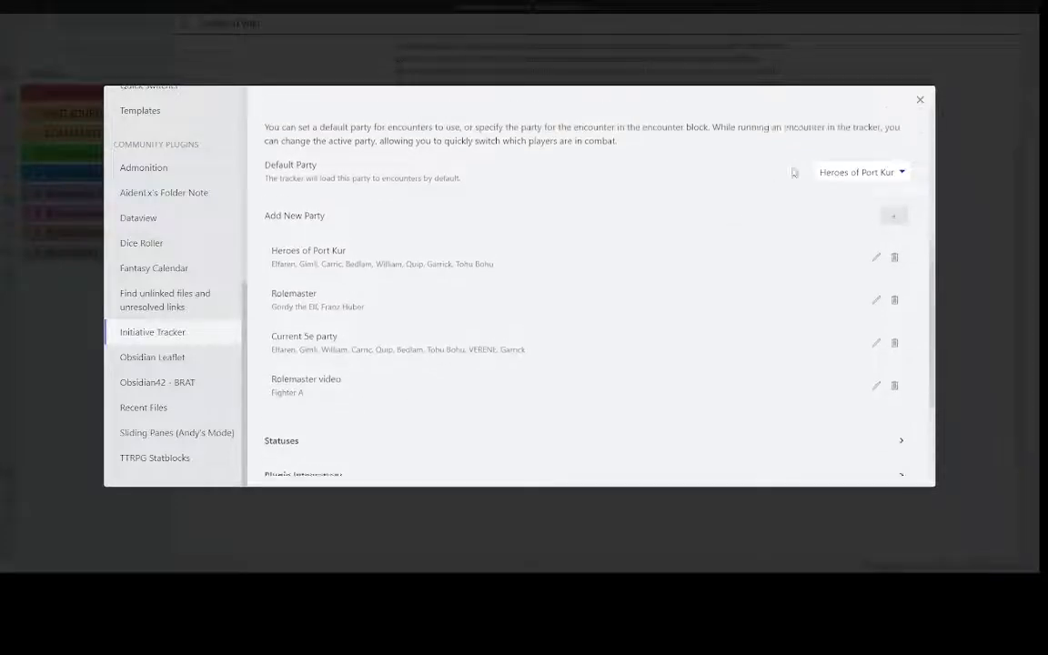
click(919, 101)
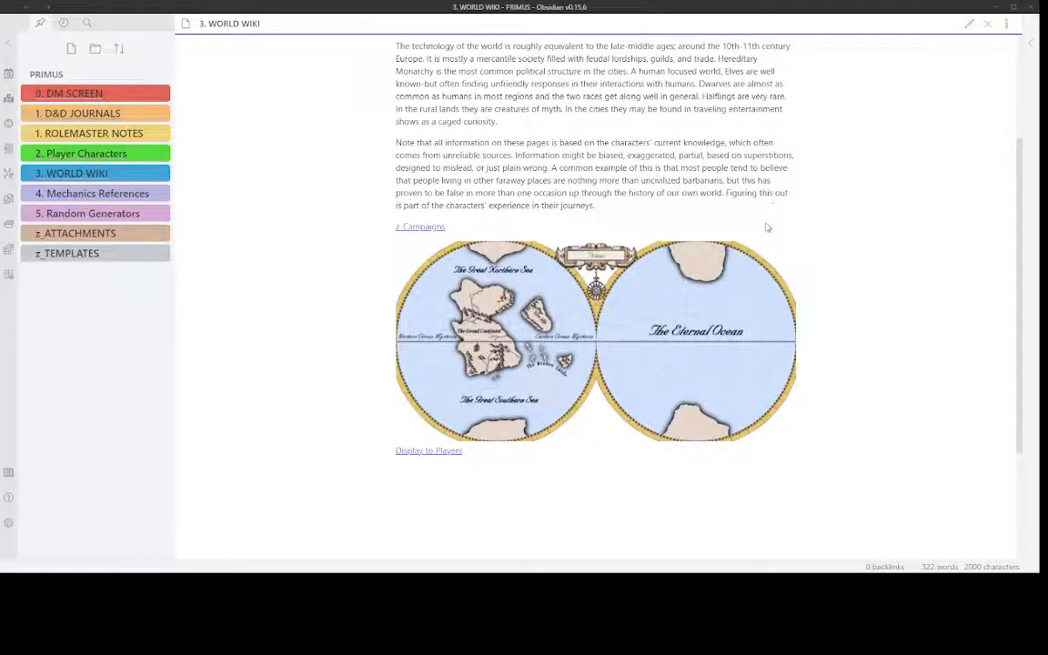
scroll(767, 224, up, 3)
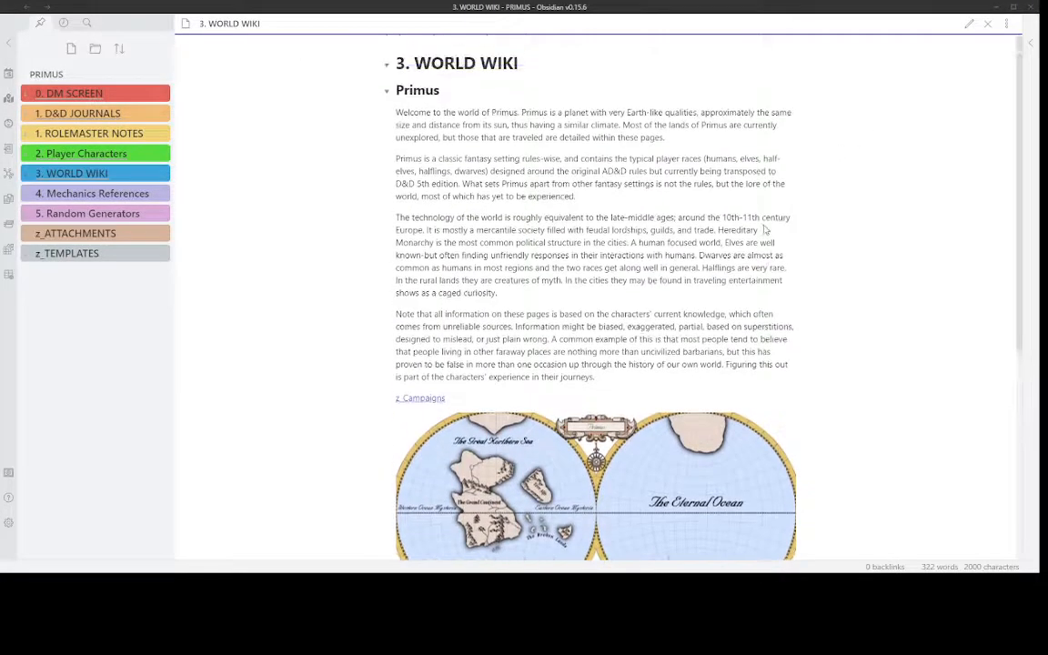
- Show the initiative tracker beside the note and switch its active party to Rolemaster video
click(1031, 43)
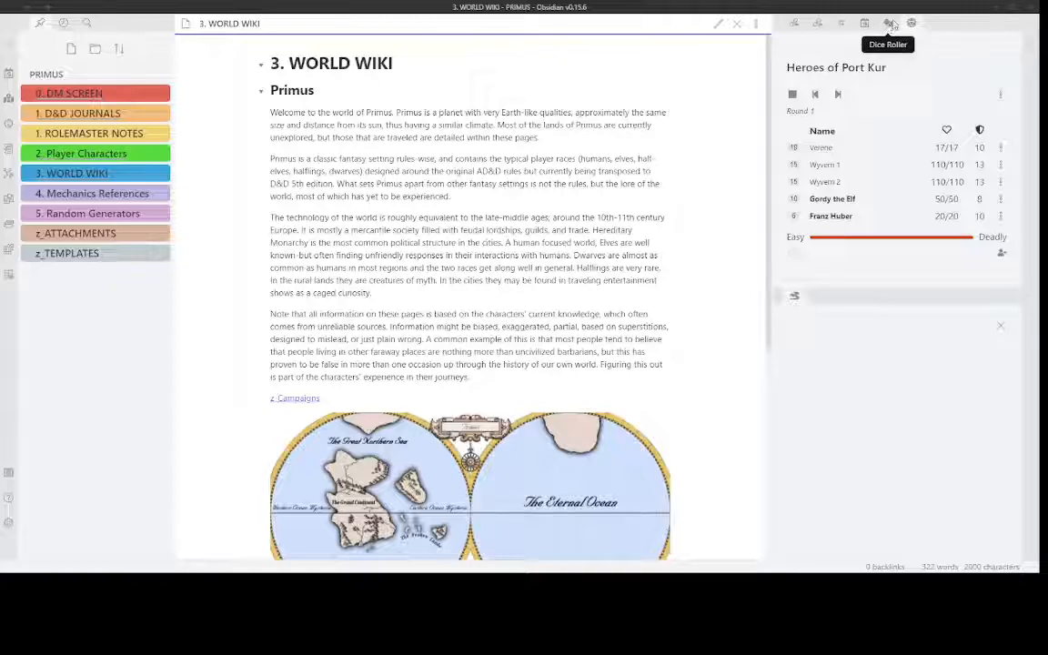
click(1001, 94)
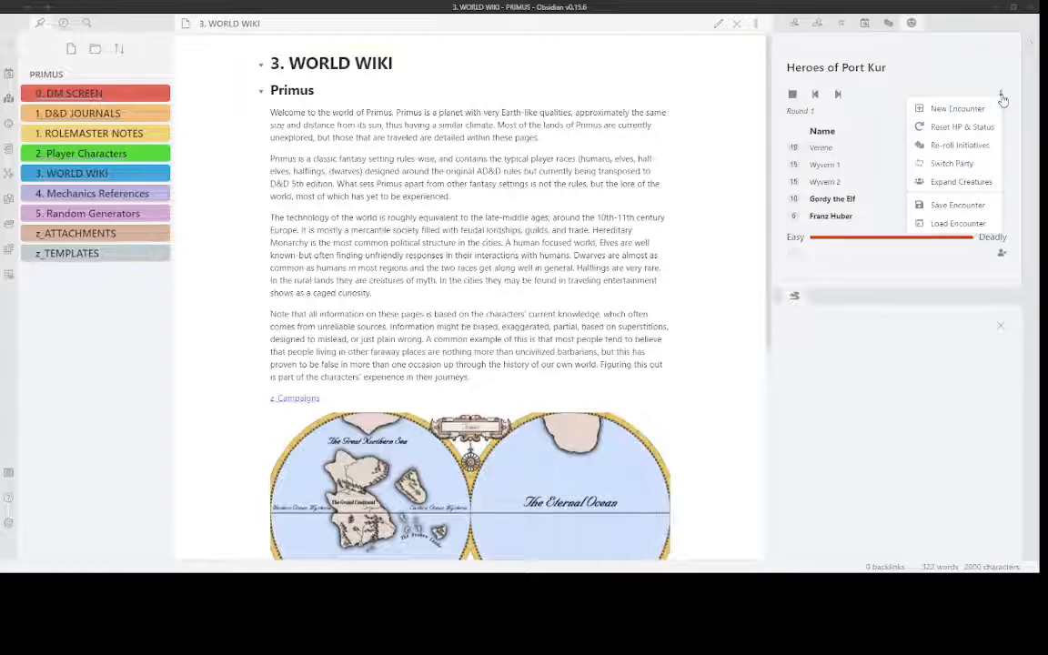
click(957, 170)
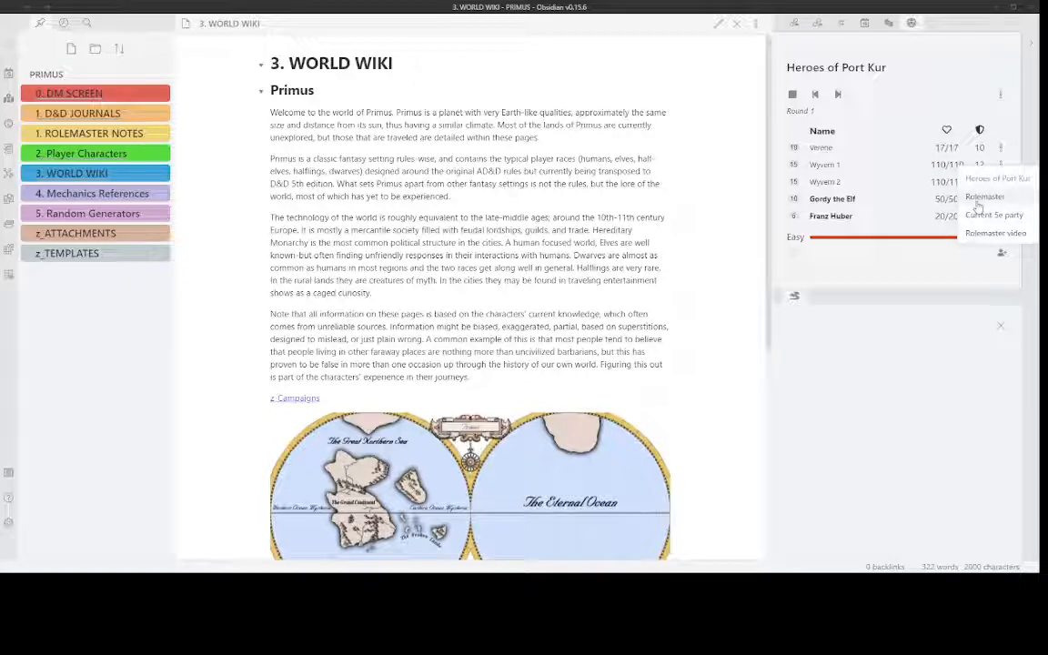
click(990, 234)
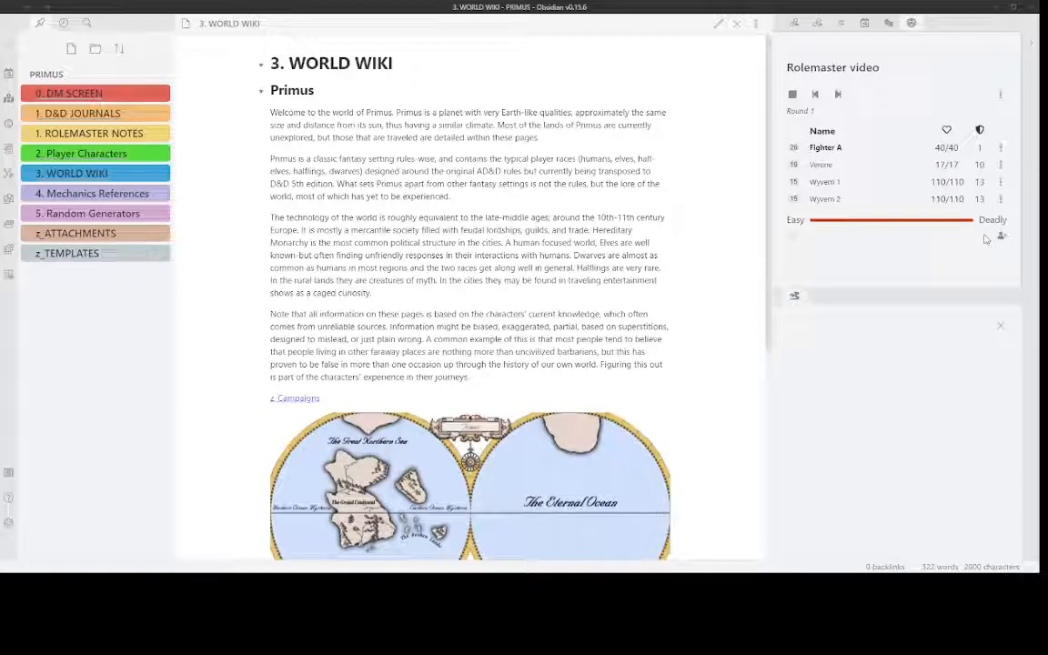